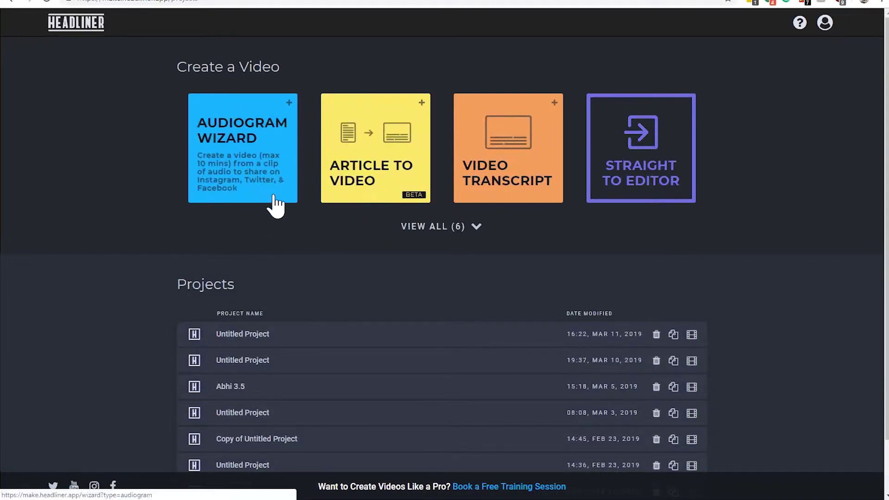
Step: Start a new project straight in the editor with the Square aspect ratio
{"action": "left_click", "coordinate": [609, 188]}
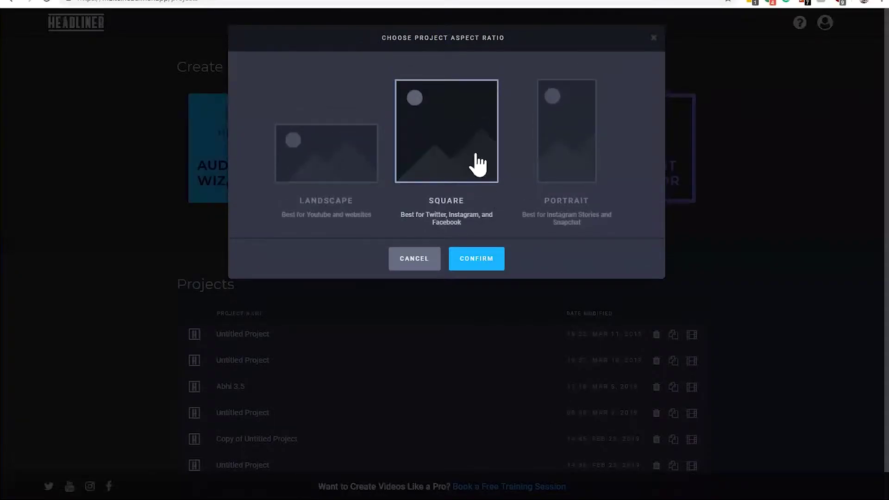
{"action": "left_click", "coordinate": [356, 167]}
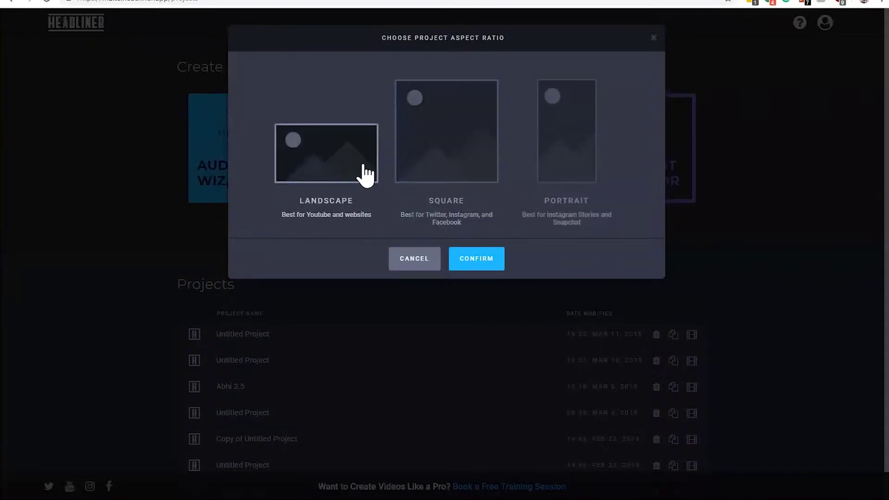
{"action": "left_click", "coordinate": [417, 132]}
{"action": "left_click", "coordinate": [567, 164]}
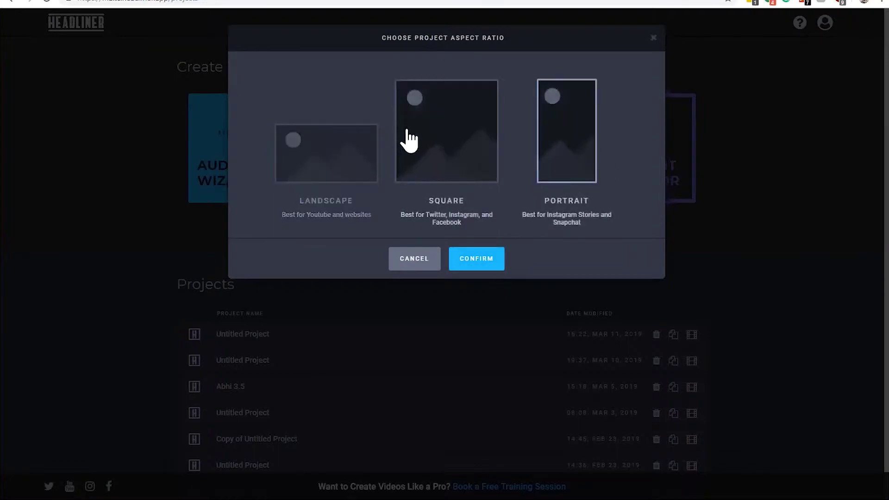
{"action": "left_click", "coordinate": [416, 148]}
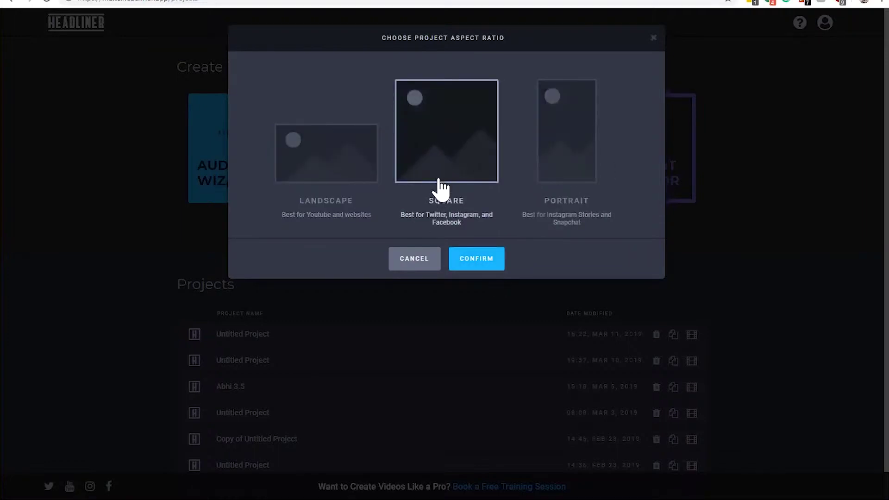
{"action": "left_click", "coordinate": [475, 261]}
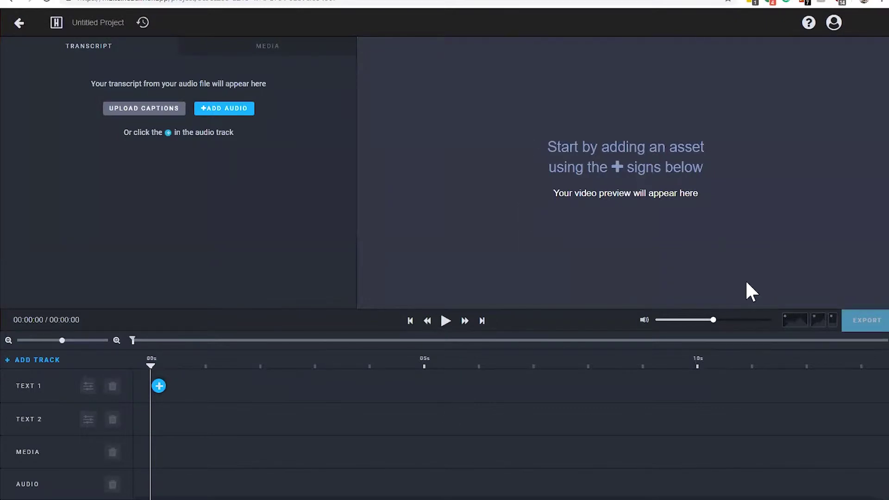
Step: Upload the igvID video from the Desktop folder as the project's media
{"action": "left_click", "coordinate": [272, 54]}
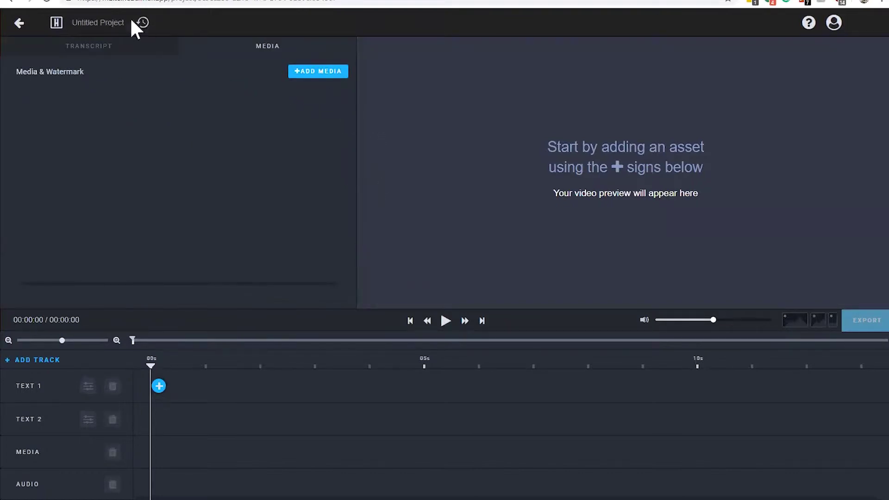
{"action": "left_click", "coordinate": [135, 52]}
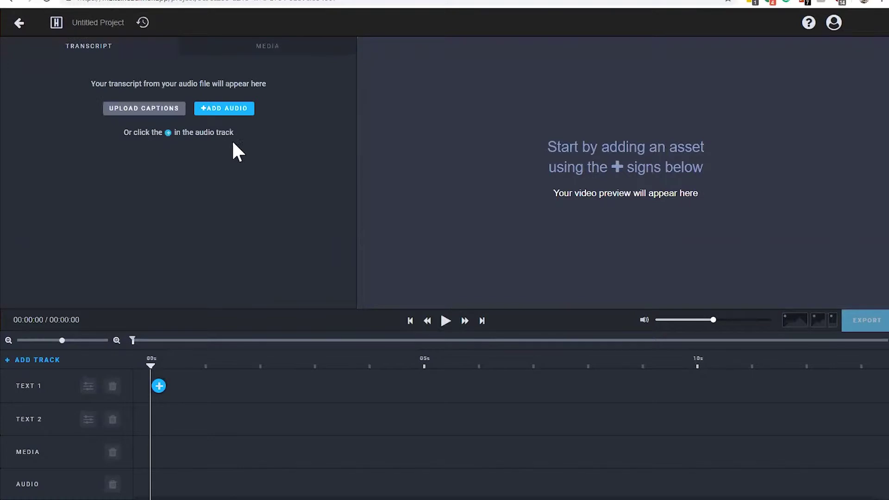
{"action": "left_click", "coordinate": [258, 46]}
{"action": "left_click", "coordinate": [318, 74]}
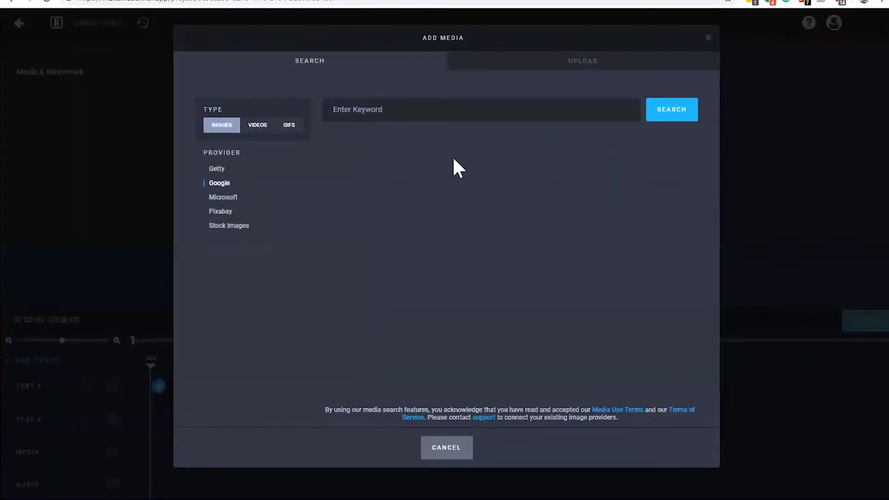
{"action": "left_click", "coordinate": [511, 74]}
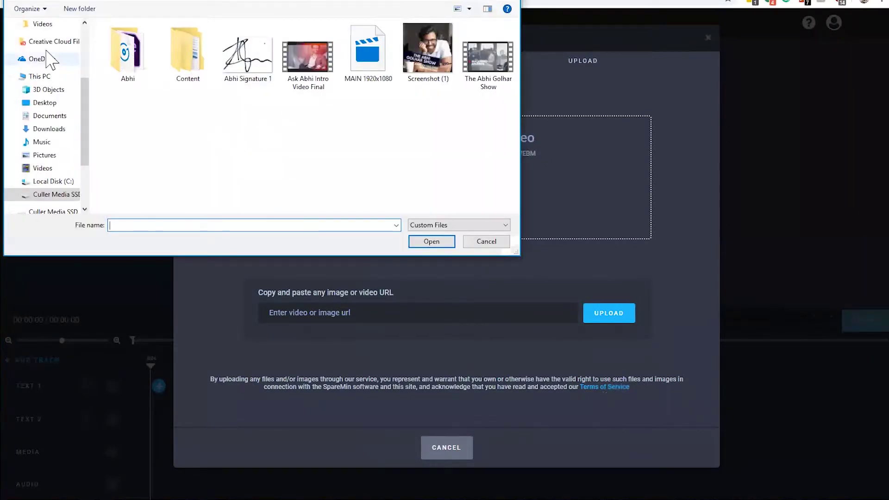
{"action": "left_click", "coordinate": [54, 105]}
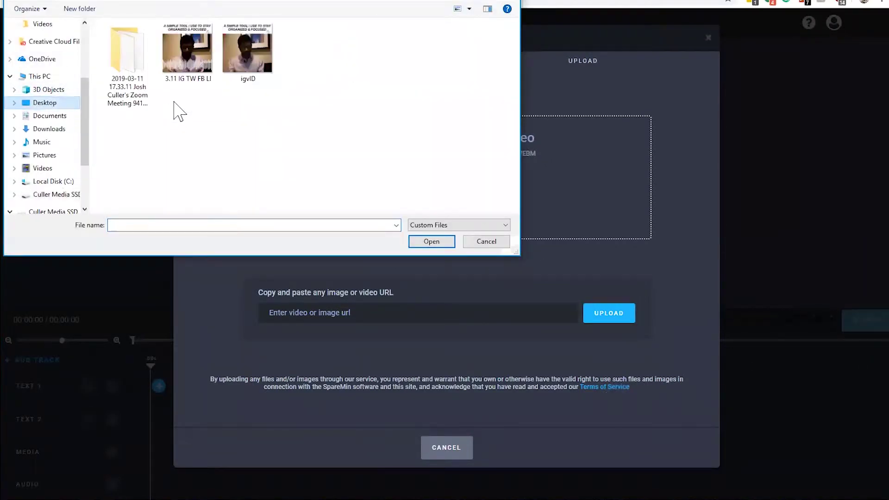
{"action": "double_click", "coordinate": [243, 48]}
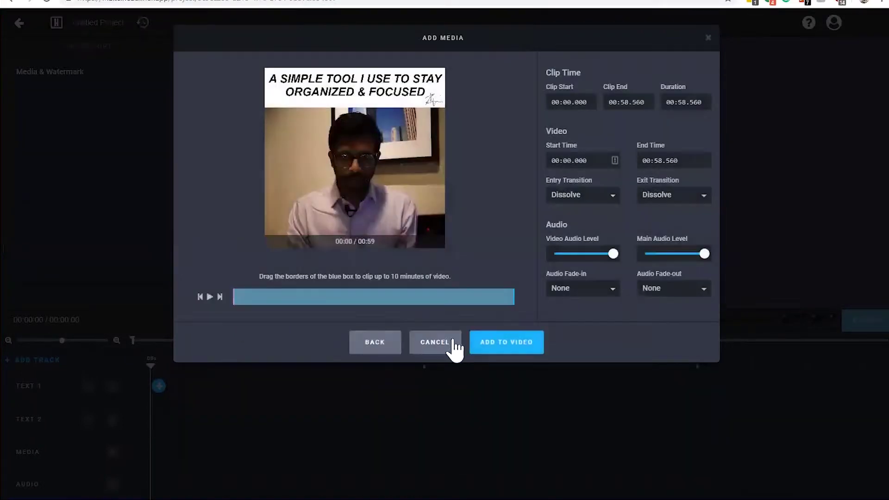
Step: Set the clip's entry and exit transitions to Cut, lower its video audio level to zero, and add it to the video
{"action": "left_click", "coordinate": [609, 195]}
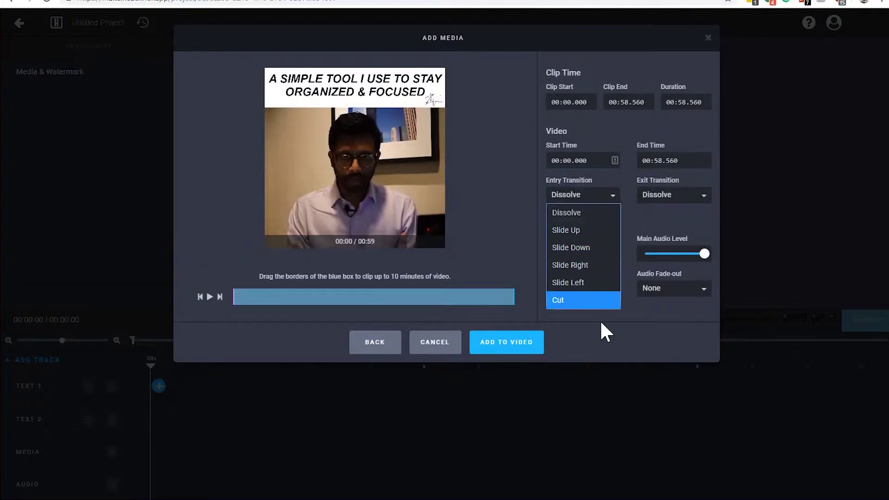
{"action": "left_click", "coordinate": [598, 298]}
{"action": "left_click", "coordinate": [683, 196]}
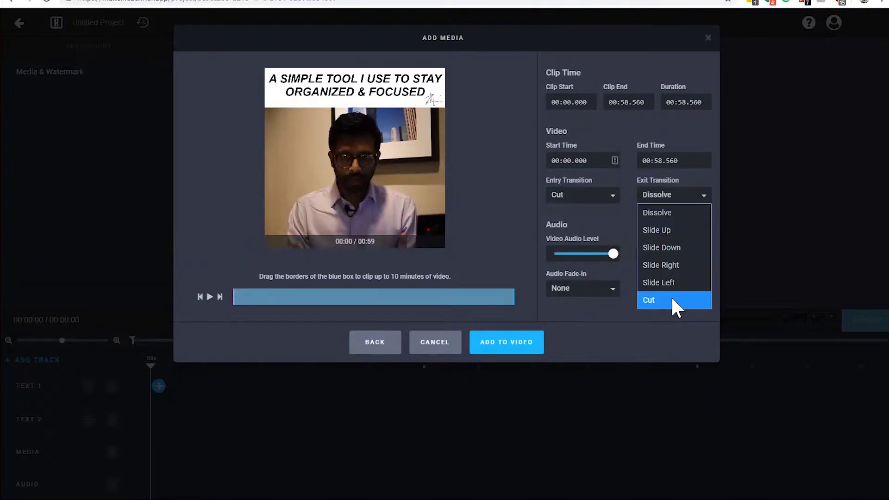
{"action": "left_click", "coordinate": [671, 299]}
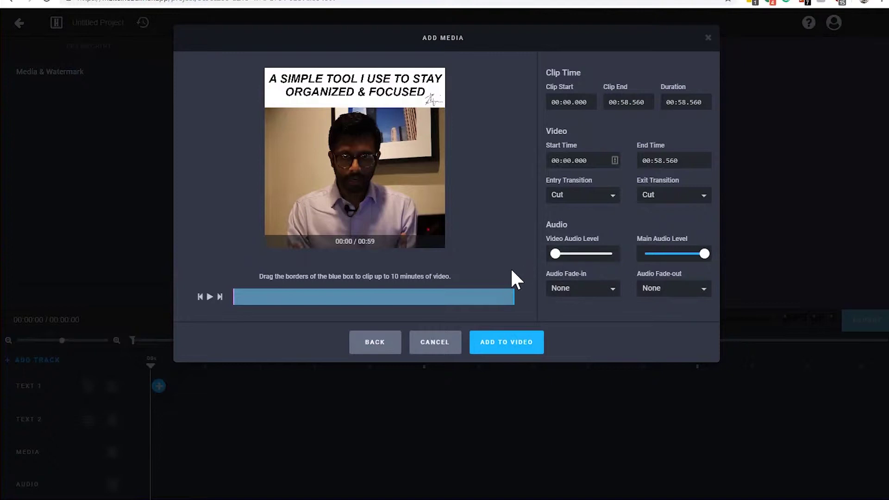
{"action": "left_click", "coordinate": [504, 343]}
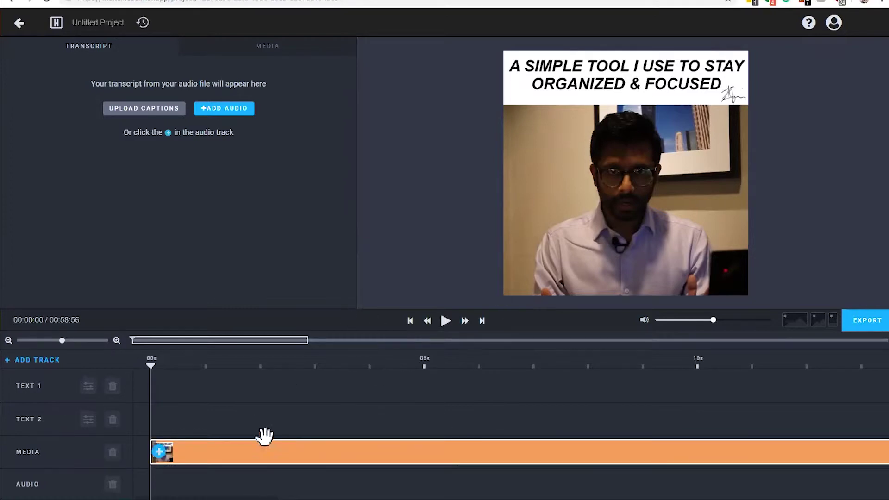
{"action": "left_click_drag", "start_coordinate": [190, 373], "coordinate": [382, 396]}
{"action": "left_click", "coordinate": [303, 369]}
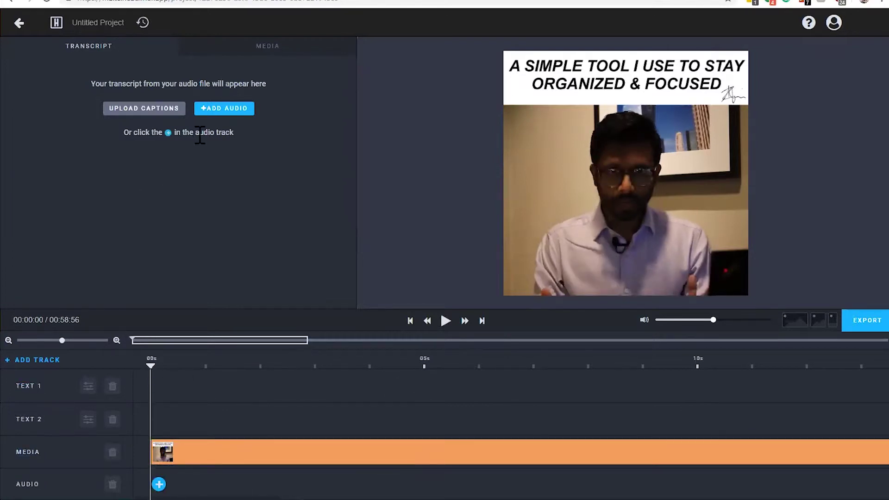
Step: Upload the igvID_audio file from the Desktop folder as the project's audio
{"action": "left_click", "coordinate": [245, 110]}
{"action": "left_click", "coordinate": [440, 206]}
{"action": "left_click", "coordinate": [152, 55]}
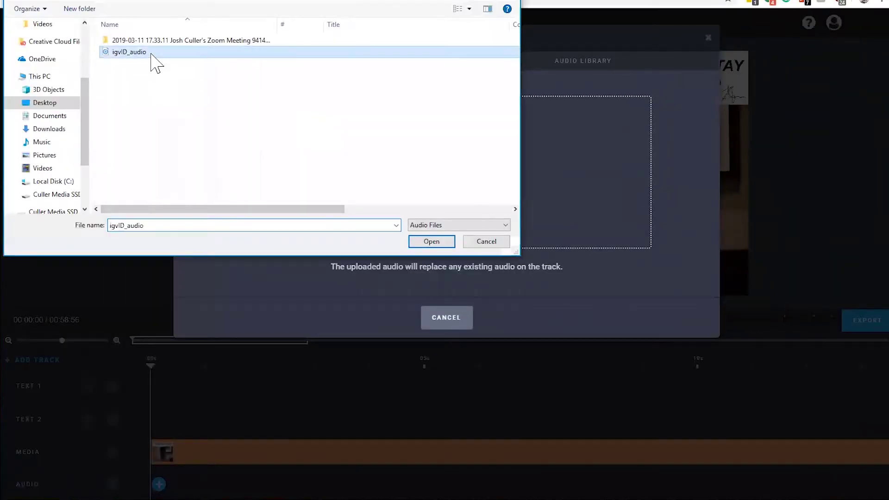
{"action": "key", "text": "Return"}
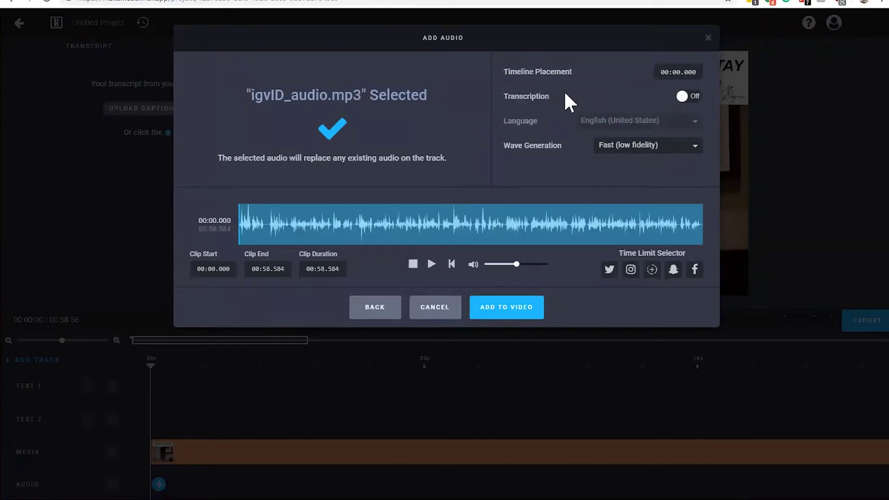
Step: Turn on transcription, keep Fast (low fidelity) wave generation, and add the audio to the video
{"action": "left_click", "coordinate": [685, 96]}
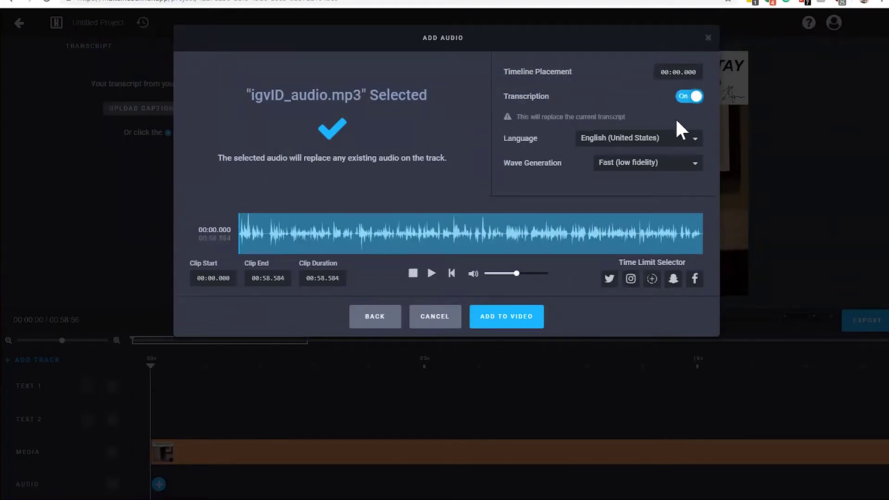
{"action": "left_click", "coordinate": [645, 170]}
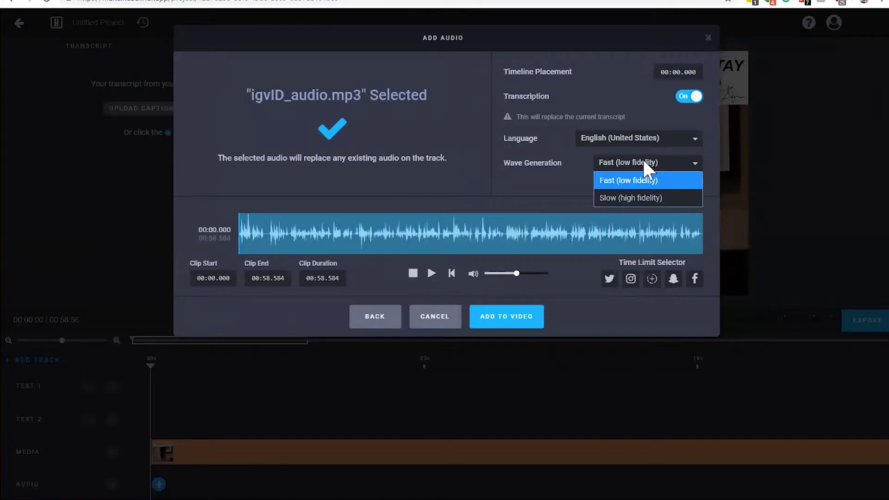
{"action": "left_click", "coordinate": [646, 162]}
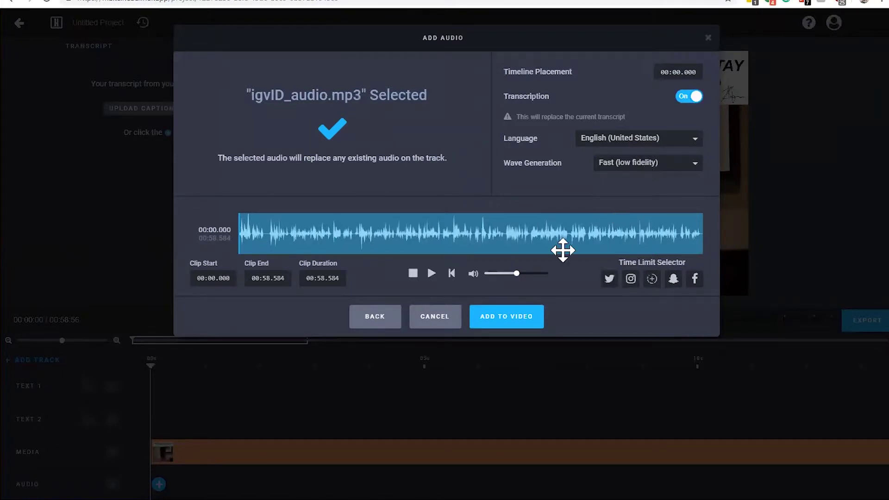
{"action": "left_click", "coordinate": [523, 326]}
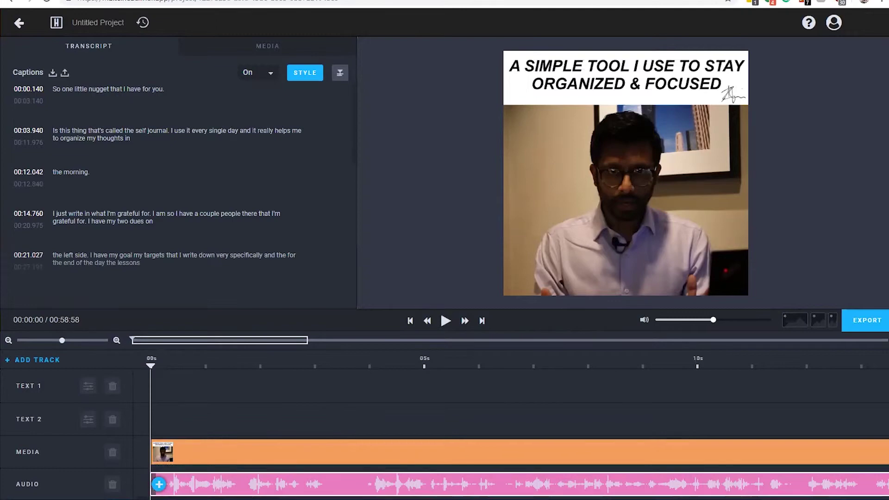
Step: Open the audio track's properties and set the wave type to Wave
{"action": "left_click", "coordinate": [159, 484]}
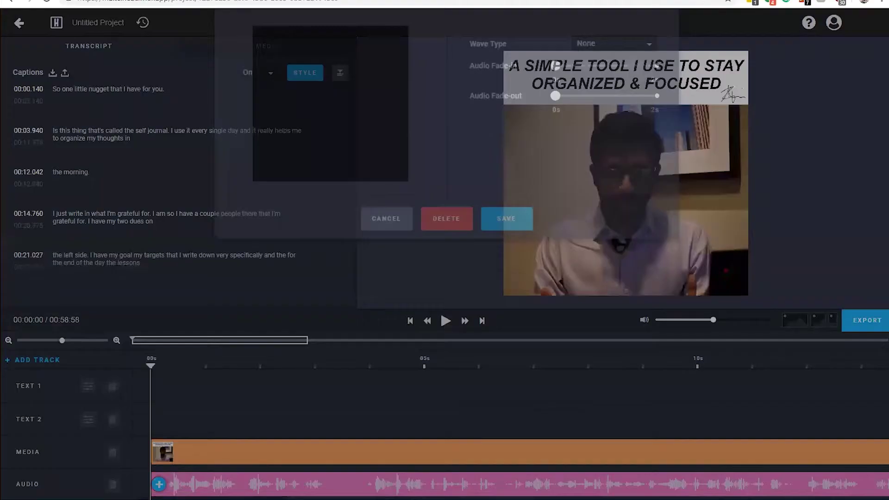
{"action": "left_click", "coordinate": [586, 86]}
{"action": "left_click", "coordinate": [590, 81]}
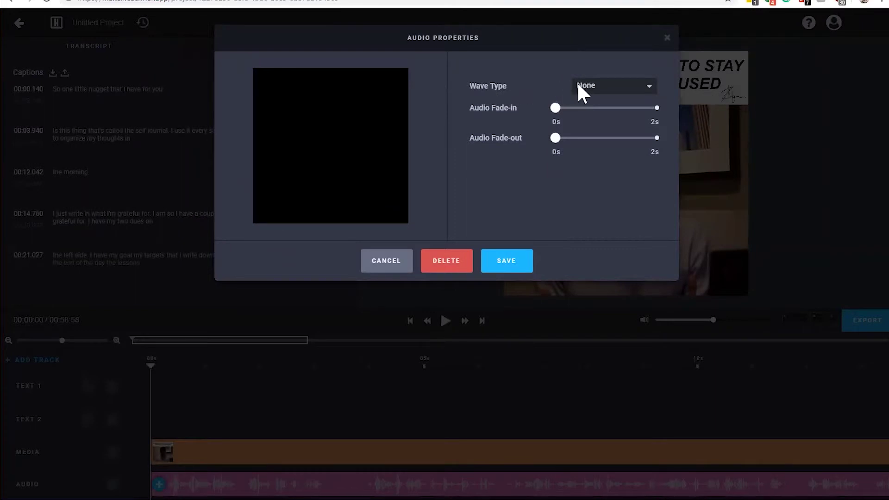
{"action": "left_click", "coordinate": [581, 85]}
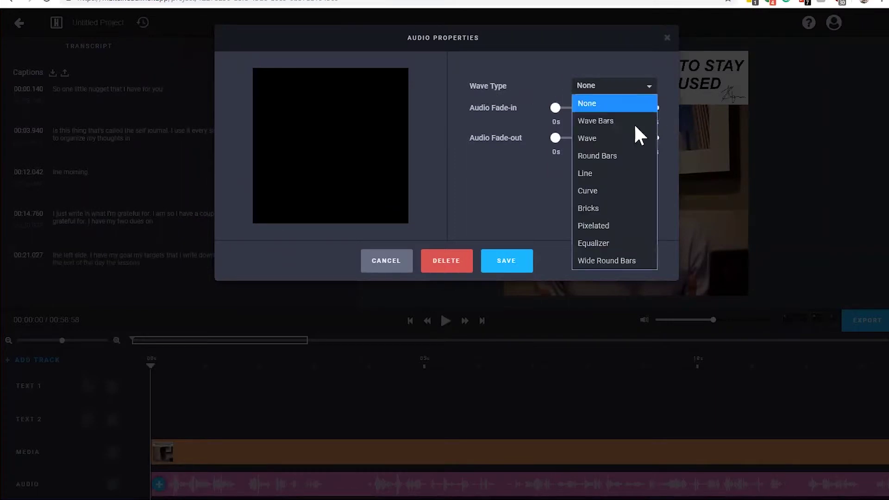
{"action": "left_click", "coordinate": [629, 81]}
{"action": "left_click", "coordinate": [612, 133]}
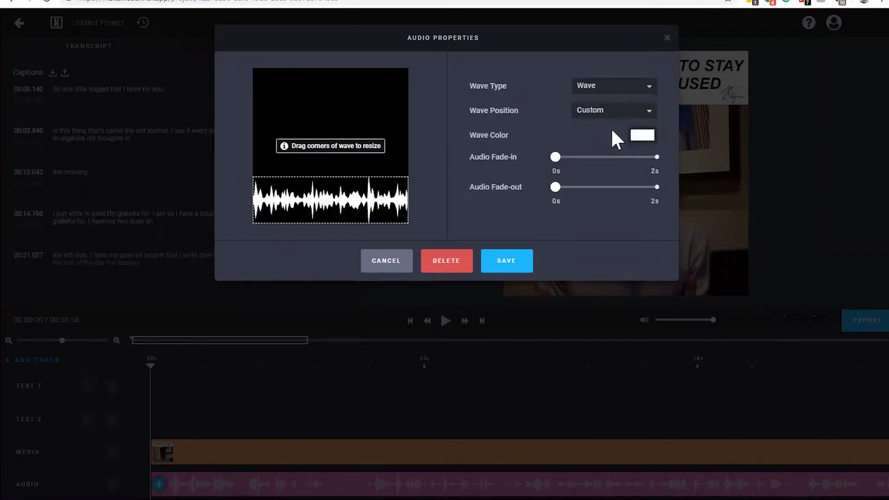
Step: Try the Round Bars, Bricks, Equalizer and Wide Round Bars wave types, and return to Wave
{"action": "left_click", "coordinate": [624, 82]}
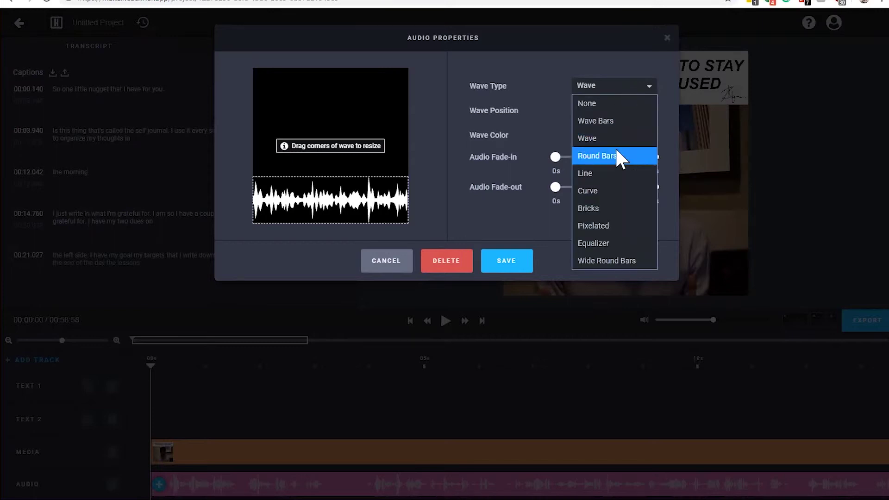
{"action": "left_click", "coordinate": [616, 153]}
{"action": "left_click", "coordinate": [612, 85]}
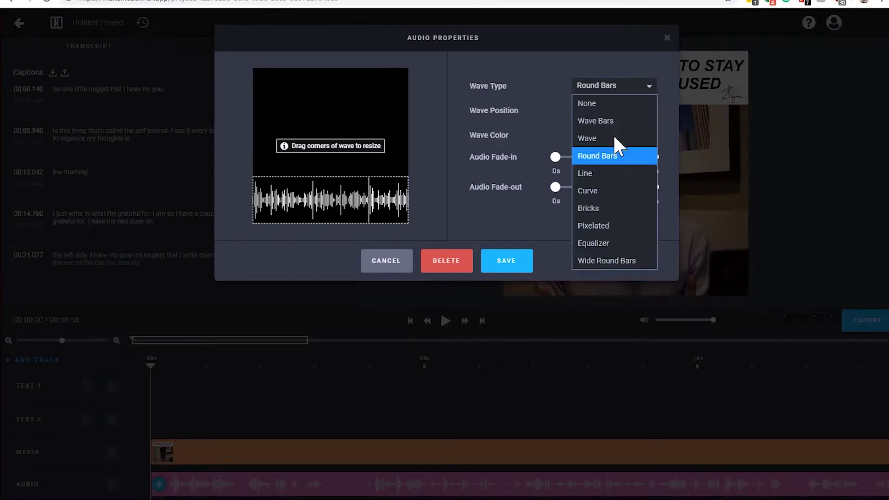
{"action": "left_click", "coordinate": [604, 205]}
{"action": "left_click", "coordinate": [621, 92]}
{"action": "left_click", "coordinate": [615, 243]}
{"action": "left_click", "coordinate": [621, 90]}
{"action": "left_click", "coordinate": [613, 259]}
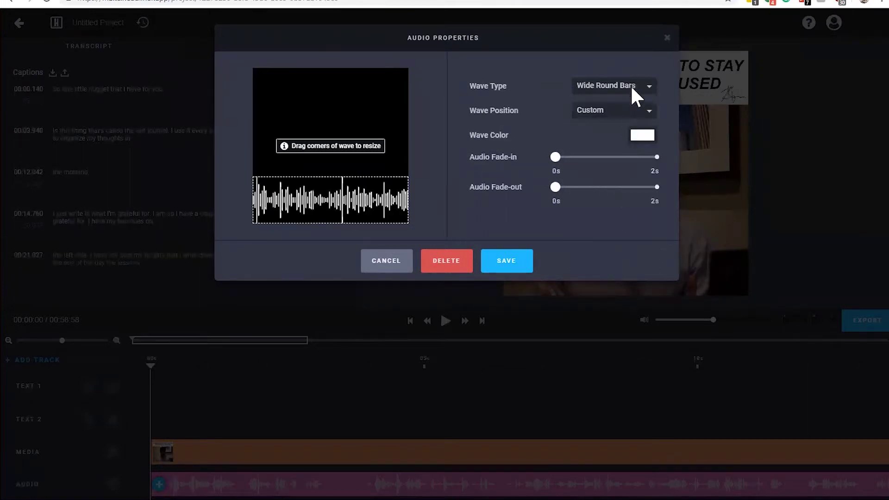
{"action": "left_click", "coordinate": [631, 84]}
{"action": "left_click", "coordinate": [608, 138]}
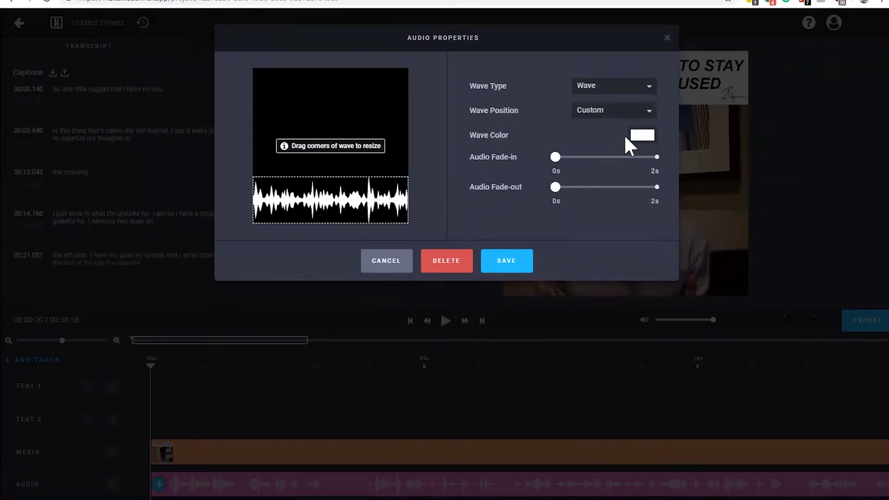
Step: Set the wave color to pure red at about half opacity
{"action": "left_click", "coordinate": [641, 136]}
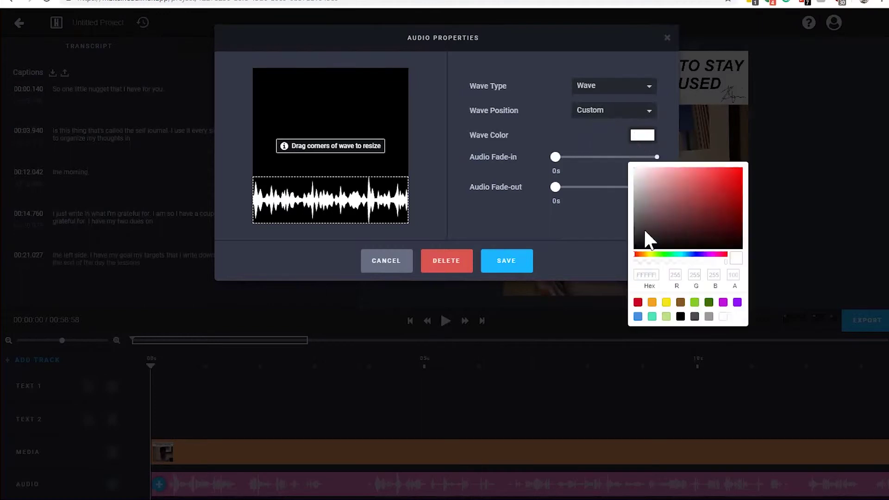
{"action": "left_click", "coordinate": [732, 175]}
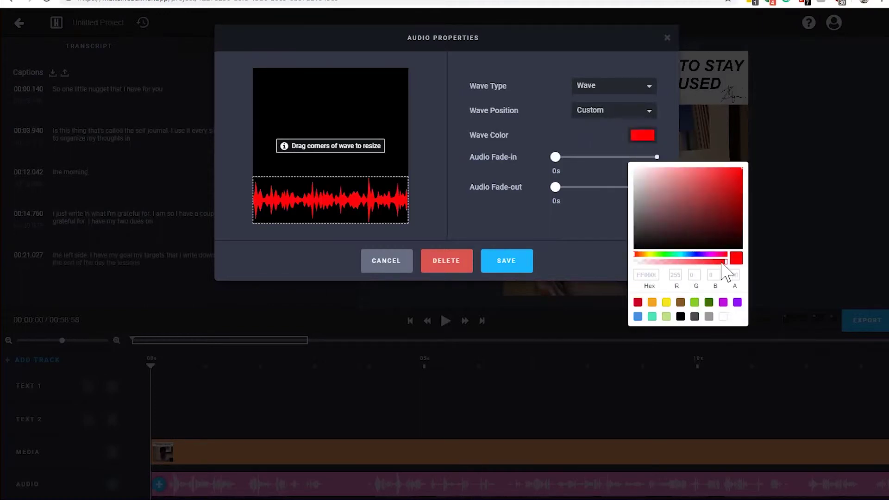
{"action": "left_click_drag", "start_coordinate": [726, 262], "coordinate": [683, 261]}
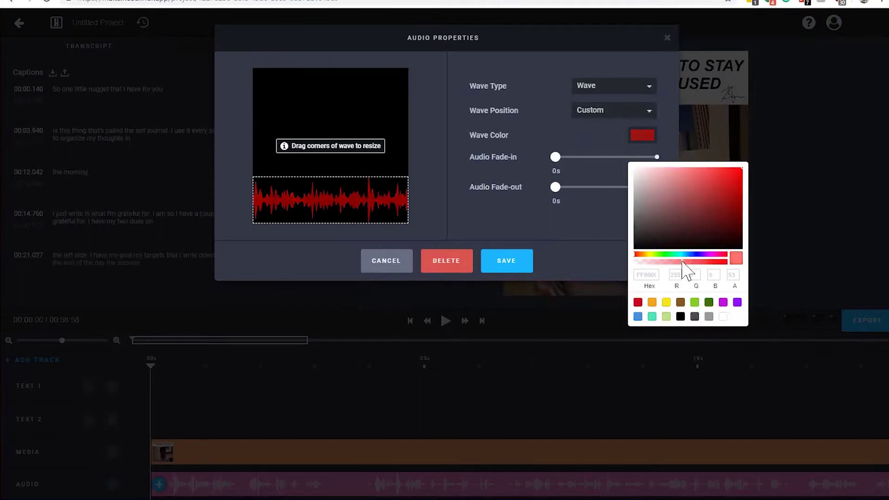
{"action": "left_click", "coordinate": [583, 228]}
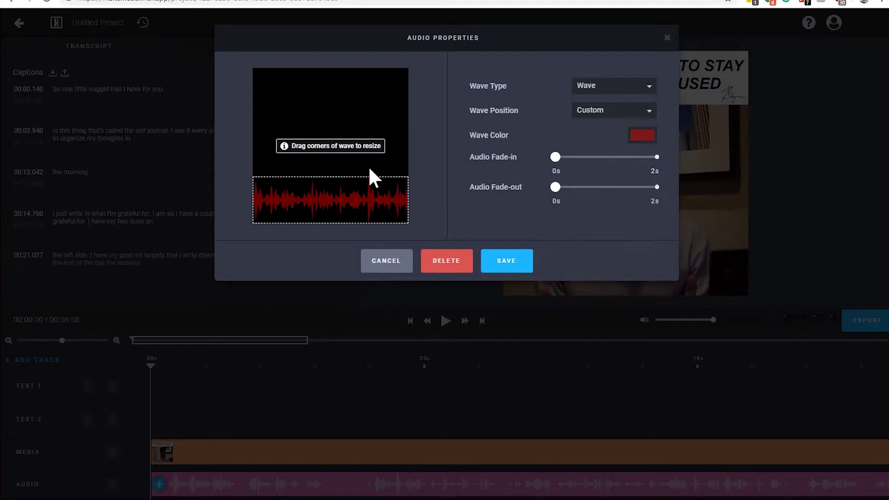
Step: Move and resize the wave in the audio preview, leaving it full width in the Bottom position
{"action": "left_click_drag", "start_coordinate": [341, 198], "coordinate": [319, 206]}
{"action": "left_click_drag", "start_coordinate": [334, 156], "coordinate": [307, 235]}
{"action": "left_click_drag", "start_coordinate": [407, 177], "coordinate": [464, 173]}
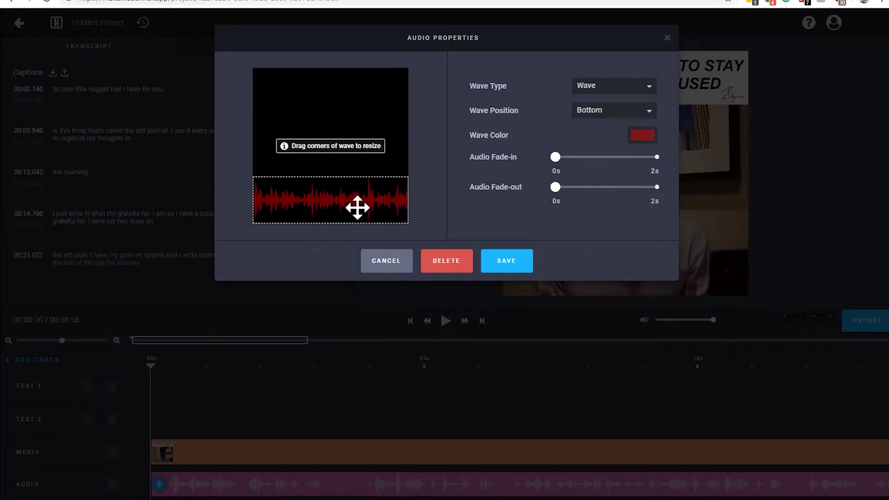
Step: Save the audio wave settings and play the video from the start to preview the wave and captions
{"action": "left_click", "coordinate": [507, 260]}
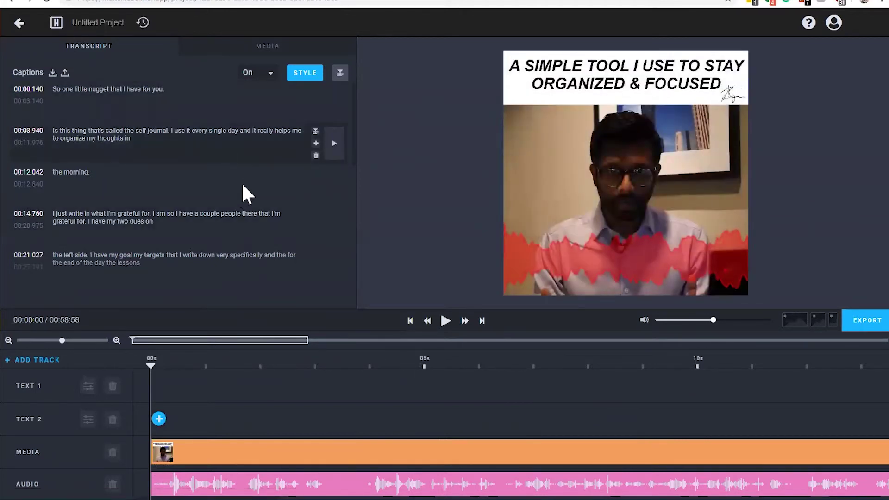
{"action": "left_click", "coordinate": [449, 319]}
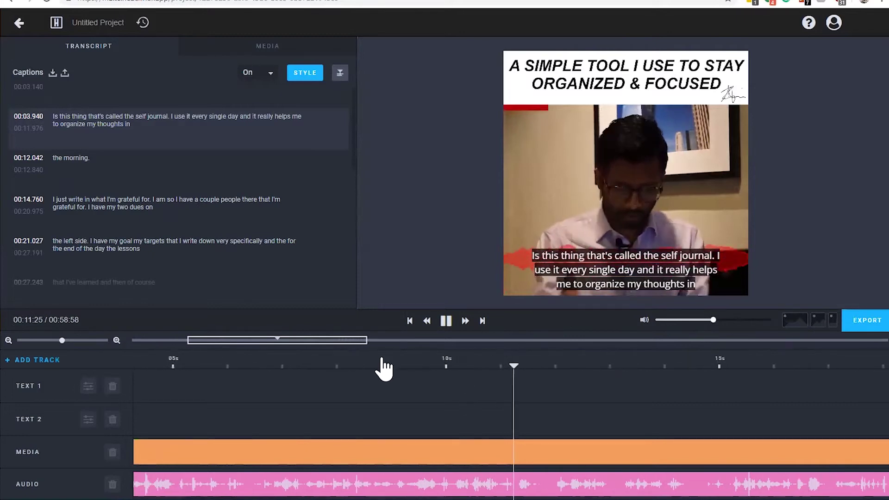
{"action": "left_click", "coordinate": [447, 325]}
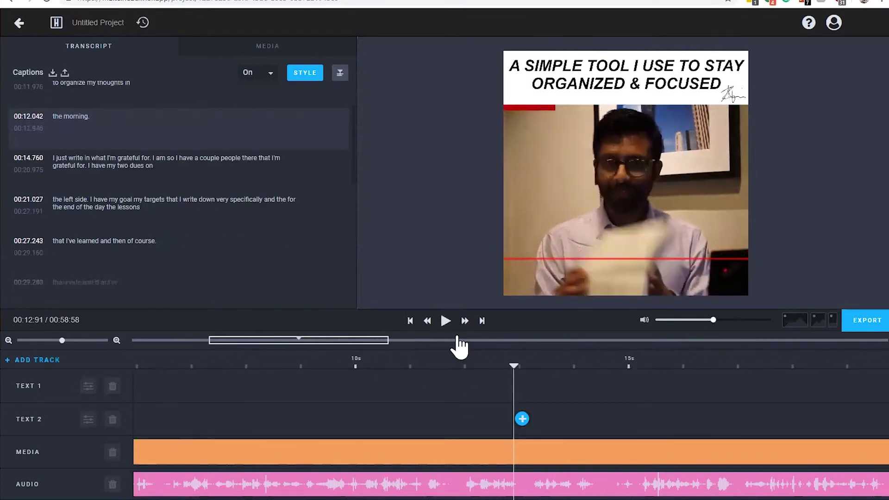
Step: Move the playhead back to about 4.5 seconds and append "dsdfsdf" to the caption starting at 00:03.940
{"action": "left_click", "coordinate": [220, 366]}
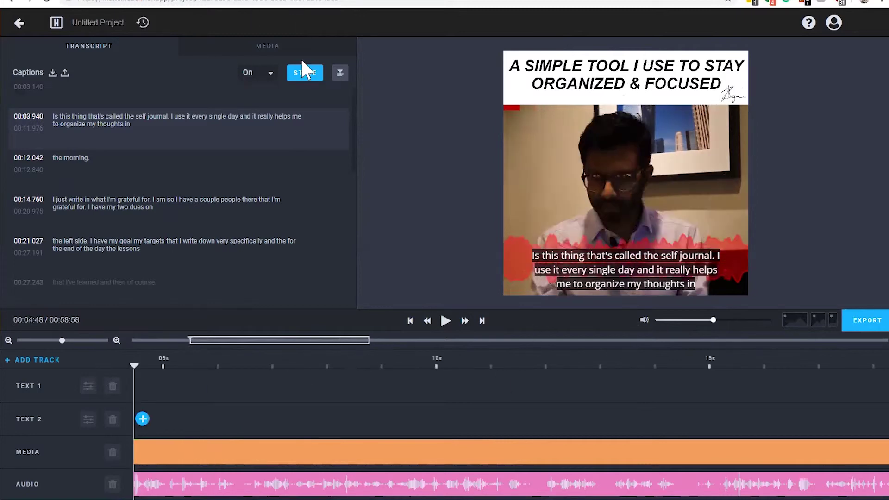
{"action": "left_click", "coordinate": [134, 116]}
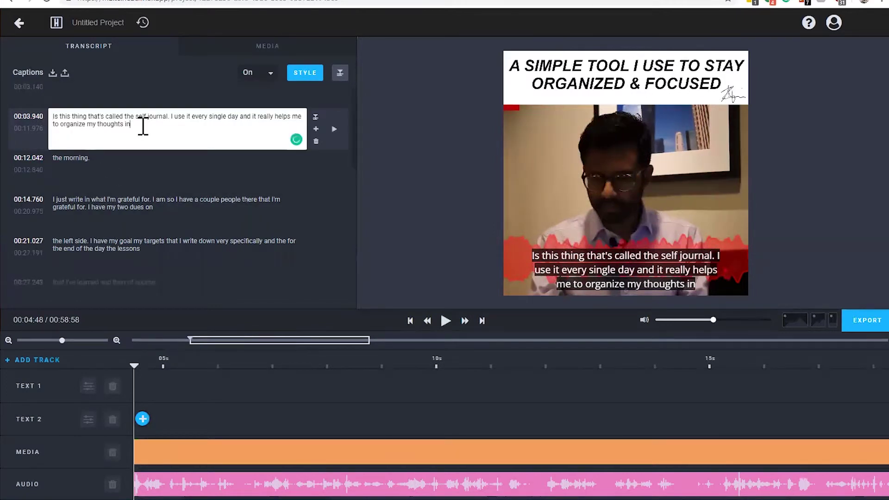
{"action": "type", "text": "dsdfsdf"}
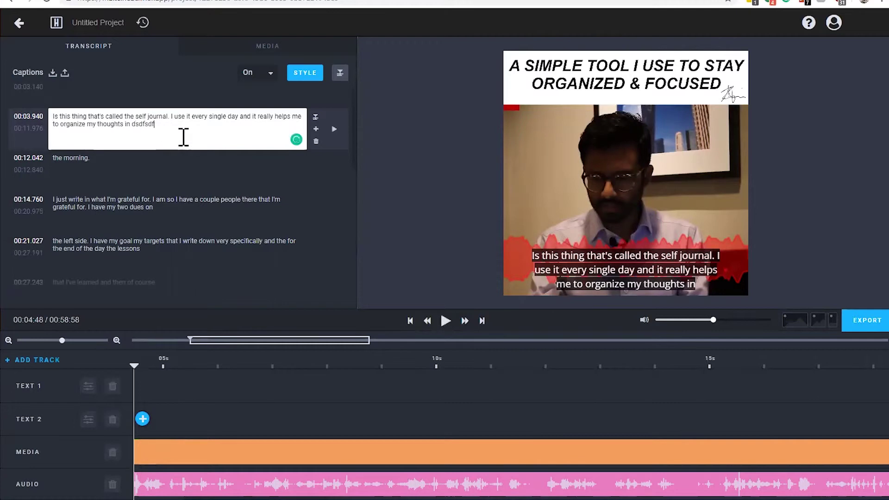
{"action": "left_click", "coordinate": [334, 130]}
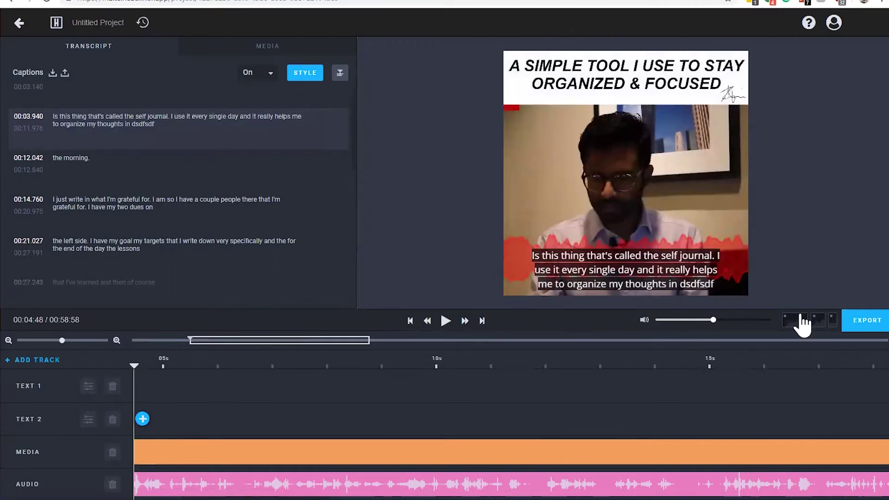
Step: Open the captions' custom style settings and make the caption text red and bold
{"action": "left_click", "coordinate": [306, 74]}
{"action": "mouse_move", "coordinate": [369, 233]}
{"action": "left_mouse_down"}
{"action": "mouse_move", "coordinate": [359, 177]}
{"action": "mouse_move", "coordinate": [379, 147]}
{"action": "mouse_move", "coordinate": [370, 249]}
{"action": "left_mouse_up"}
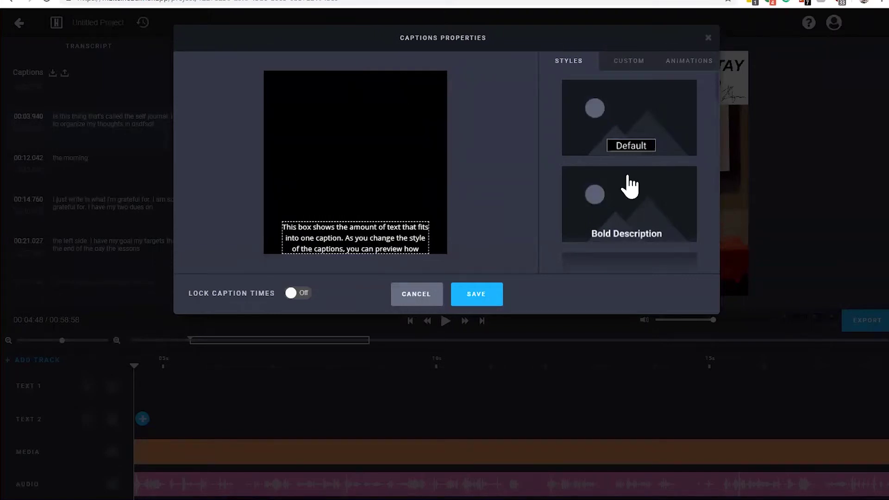
{"action": "left_click", "coordinate": [628, 61]}
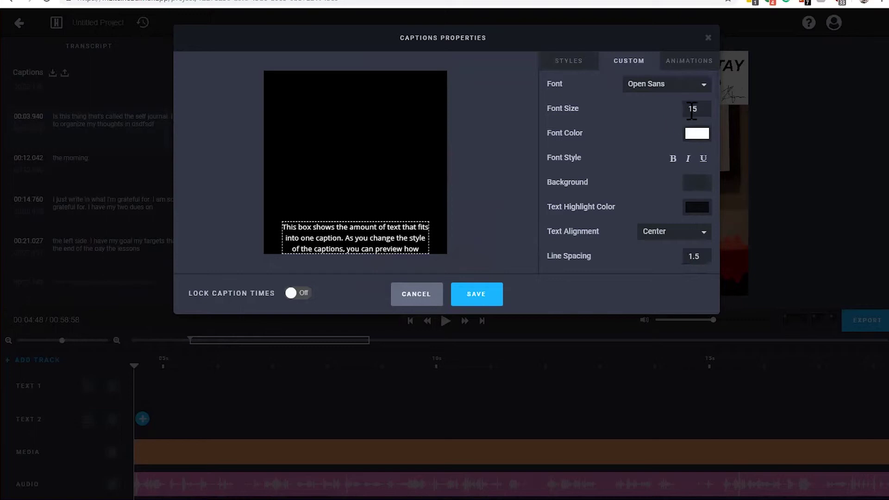
{"action": "left_click", "coordinate": [688, 81]}
{"action": "left_click", "coordinate": [593, 92]}
{"action": "left_click", "coordinate": [696, 138]}
{"action": "left_click", "coordinate": [769, 178]}
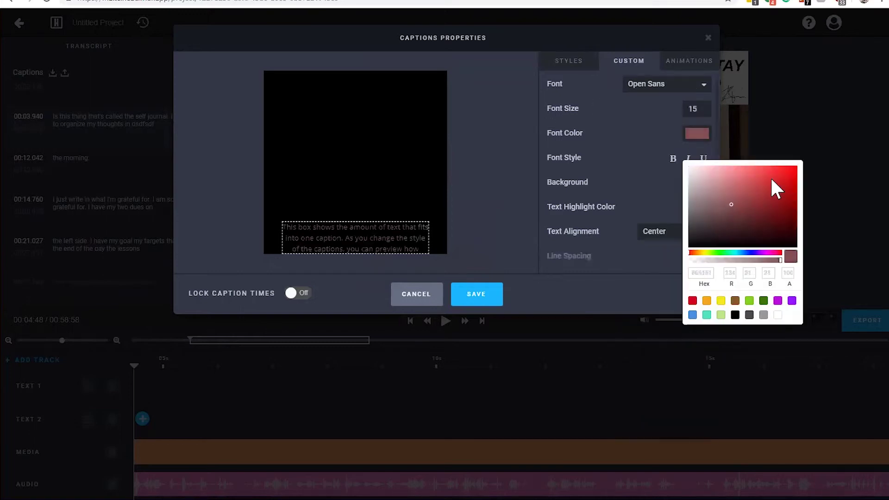
{"action": "left_click", "coordinate": [659, 202]}
{"action": "left_click", "coordinate": [672, 159]}
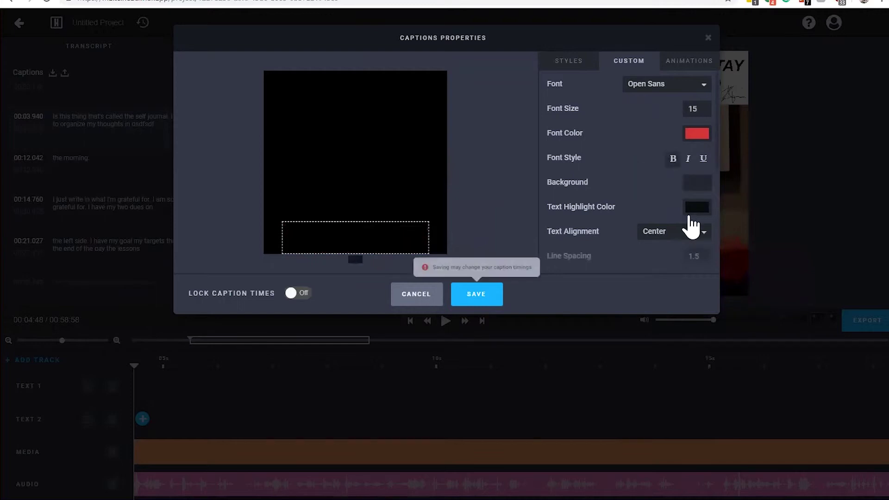
Step: Set the captions' text highlight color to a translucent near-white, leaving the background transparent
{"action": "left_click", "coordinate": [697, 184]}
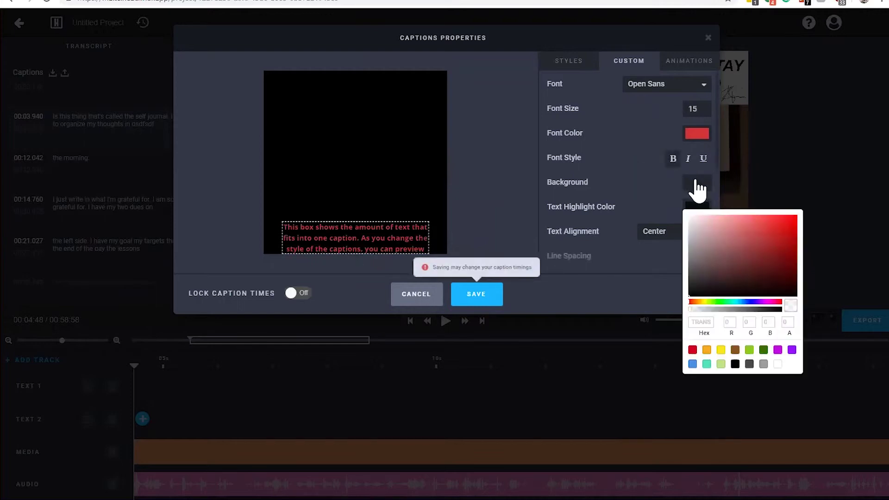
{"action": "left_click", "coordinate": [660, 200]}
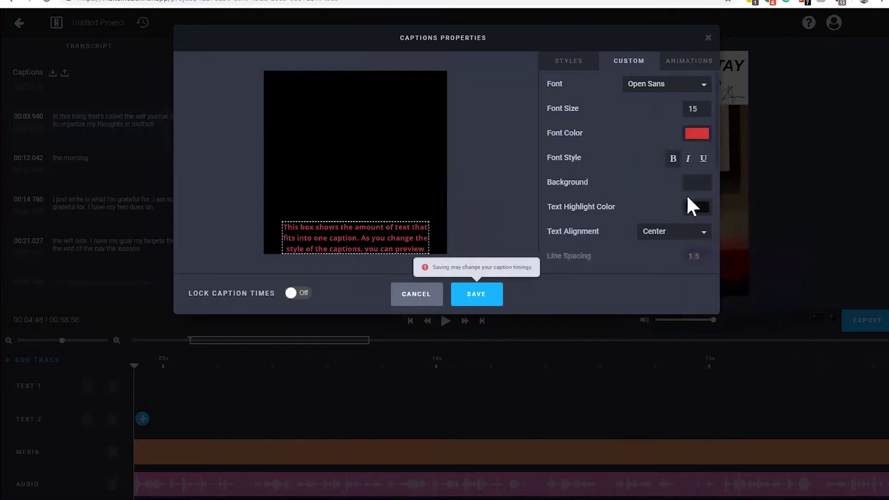
{"action": "left_click", "coordinate": [697, 207]}
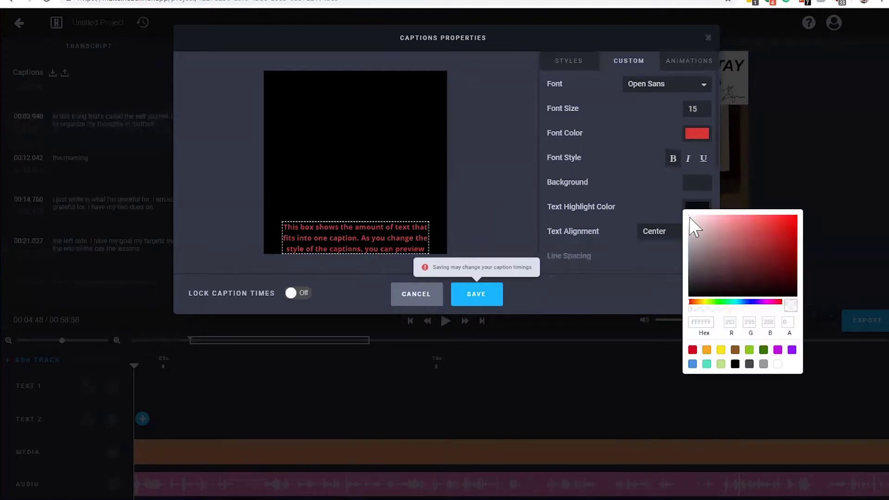
{"action": "left_click", "coordinate": [688, 211]}
{"action": "left_click", "coordinate": [692, 213]}
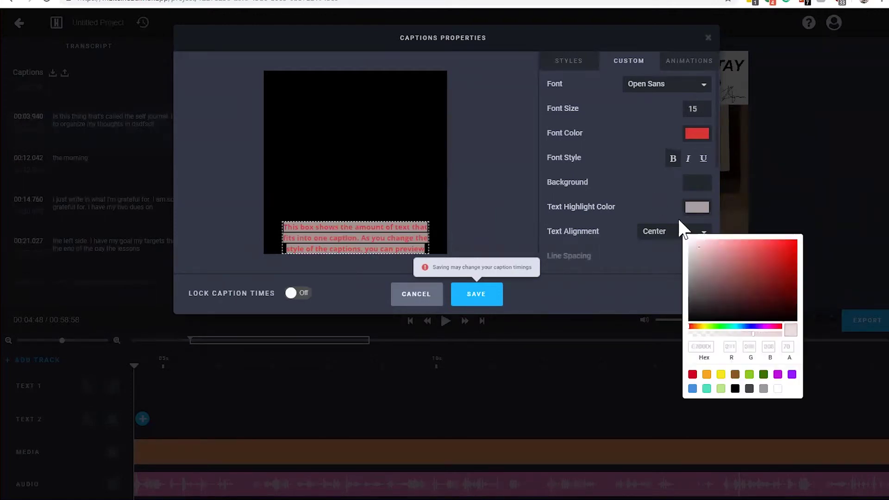
{"action": "left_click", "coordinate": [650, 219]}
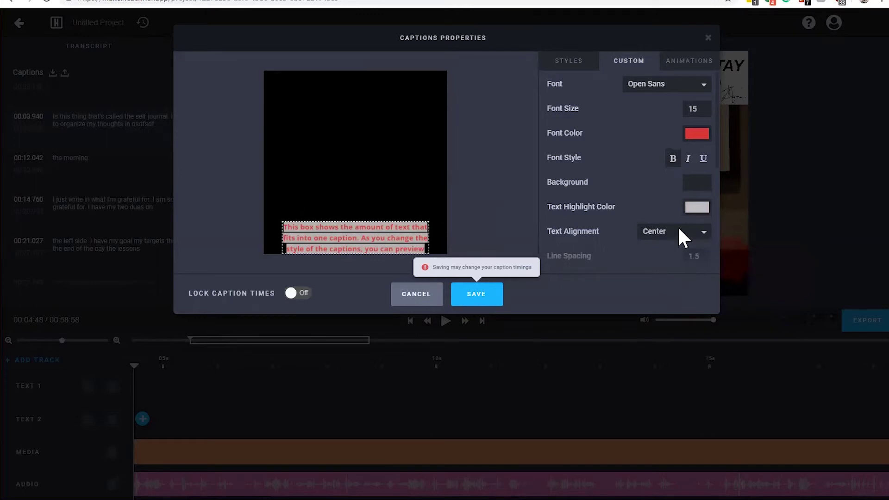
Step: Check the captions' Text Alignment and Karaoke Style options, leaving them at Center and Off
{"action": "left_click", "coordinate": [677, 227]}
{"action": "left_click", "coordinate": [676, 229]}
{"action": "left_click", "coordinate": [698, 62]}
{"action": "left_click", "coordinate": [684, 94]}
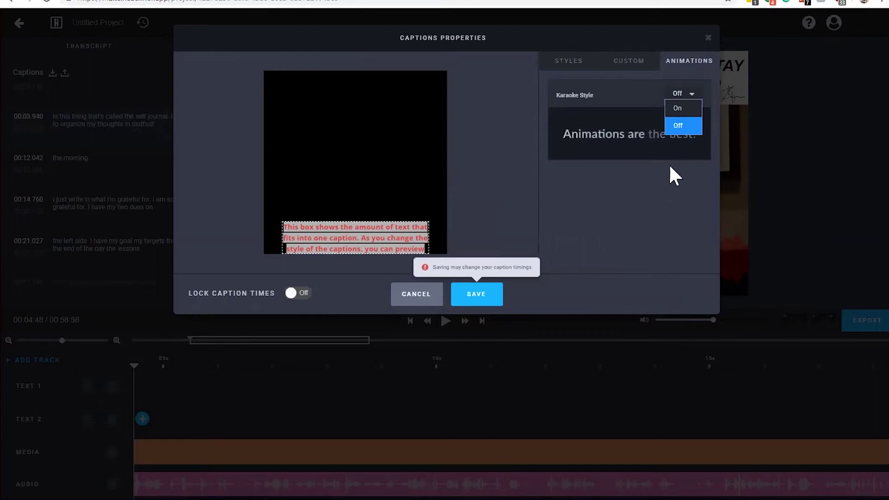
{"action": "left_click", "coordinate": [639, 48]}
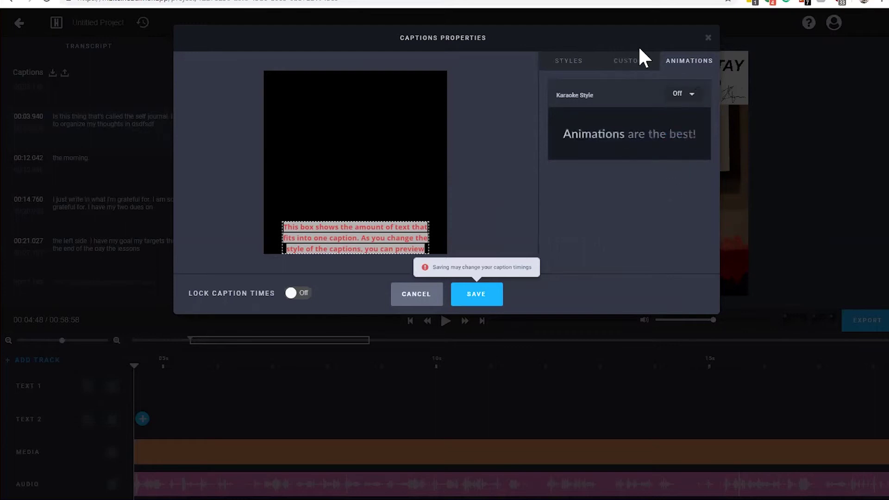
Step: Save the caption styling and play a few seconds of the video to preview the restyled captions
{"action": "left_click", "coordinate": [471, 296]}
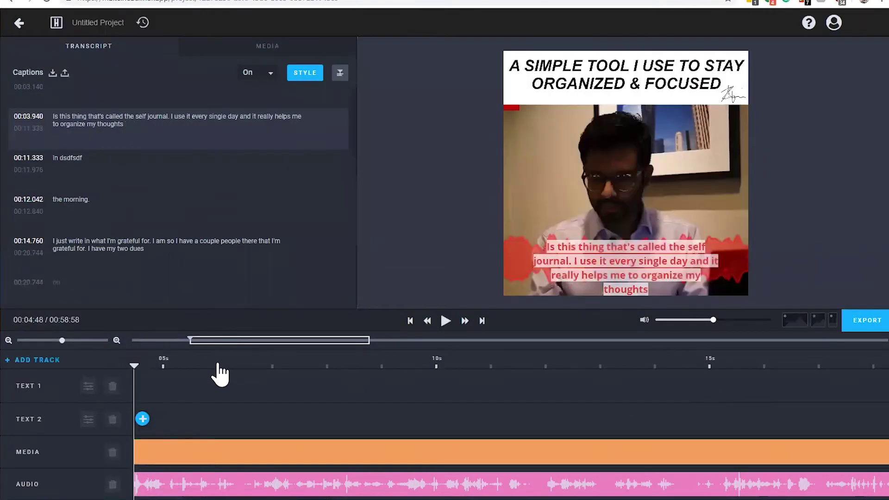
{"action": "key", "text": "space"}
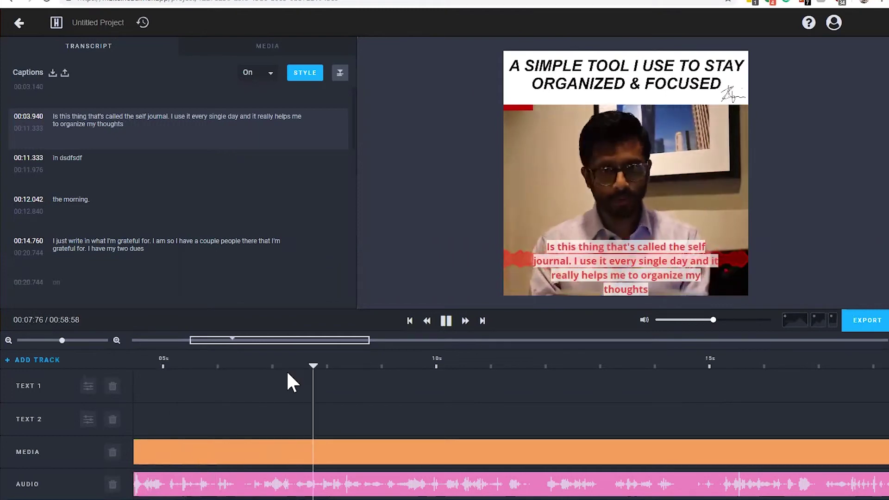
{"action": "key", "text": "space"}
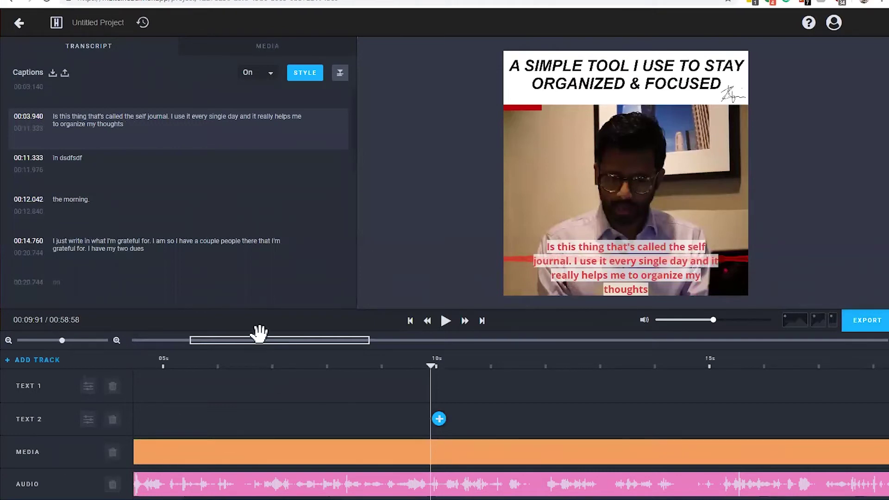
Step: Trim the ends of the media and audio clips to about 54 seconds and place the playhead just before the cut
{"action": "left_click_drag", "start_coordinate": [457, 351], "coordinate": [826, 348]}
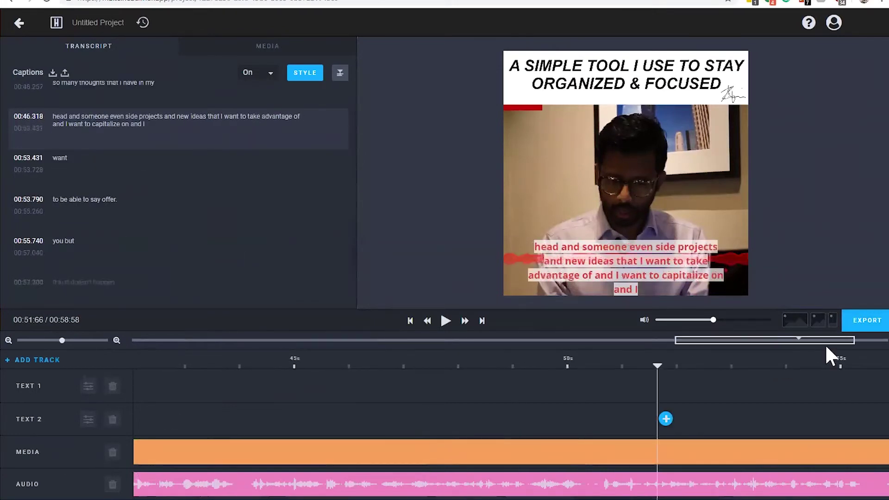
{"action": "key", "text": "End"}
{"action": "left_click_drag", "start_coordinate": [518, 452], "coordinate": [253, 445]}
{"action": "left_click_drag", "start_coordinate": [283, 366], "coordinate": [470, 391]}
{"action": "left_click_drag", "start_coordinate": [519, 483], "coordinate": [276, 465]}
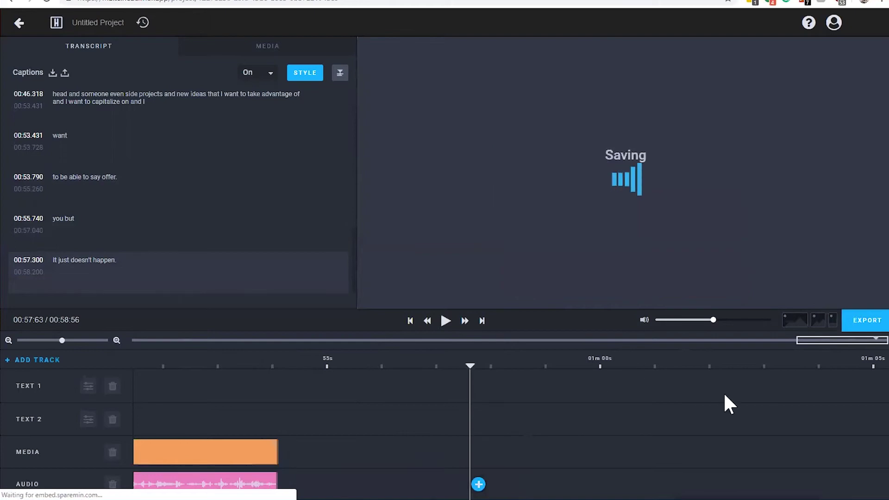
{"action": "left_click", "coordinate": [250, 379]}
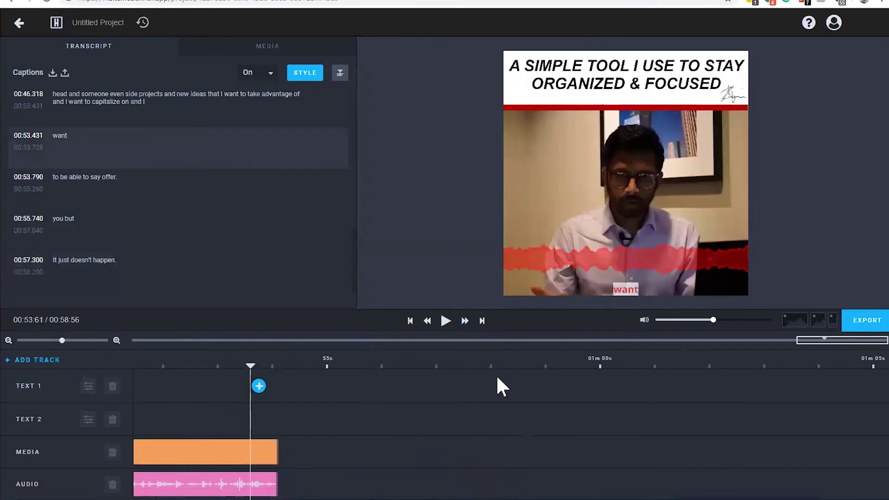
Step: Export the video at frame rate 24, High quality and the Square HD2: 1080x1080 size, without a watermark
{"action": "left_click", "coordinate": [864, 324]}
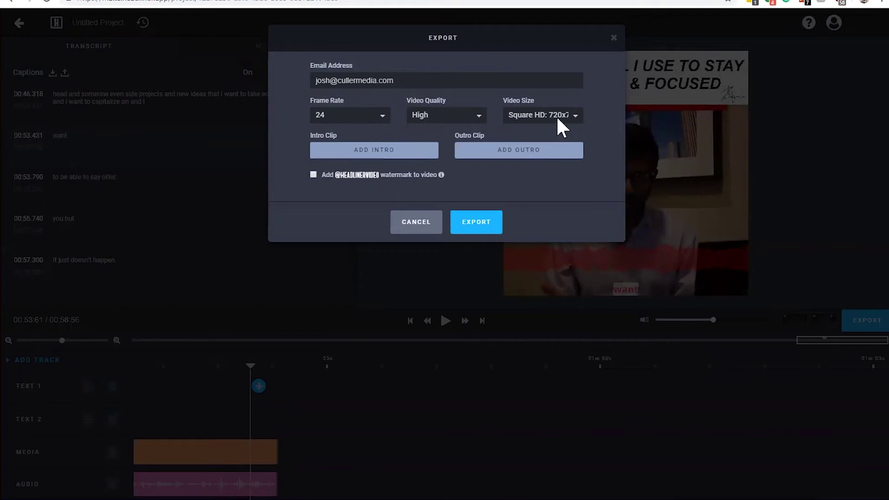
{"action": "left_click", "coordinate": [350, 118]}
{"action": "left_click", "coordinate": [357, 119]}
{"action": "left_click", "coordinate": [440, 121]}
{"action": "left_click", "coordinate": [465, 168]}
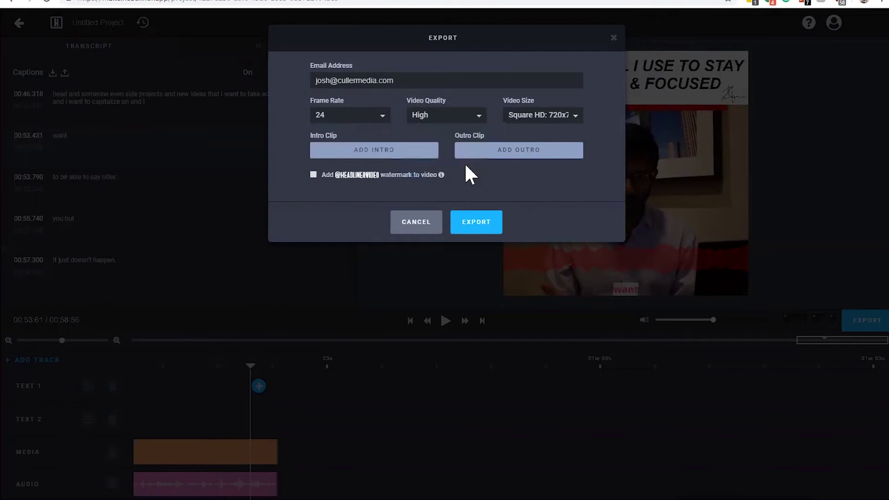
{"action": "left_click", "coordinate": [544, 115]}
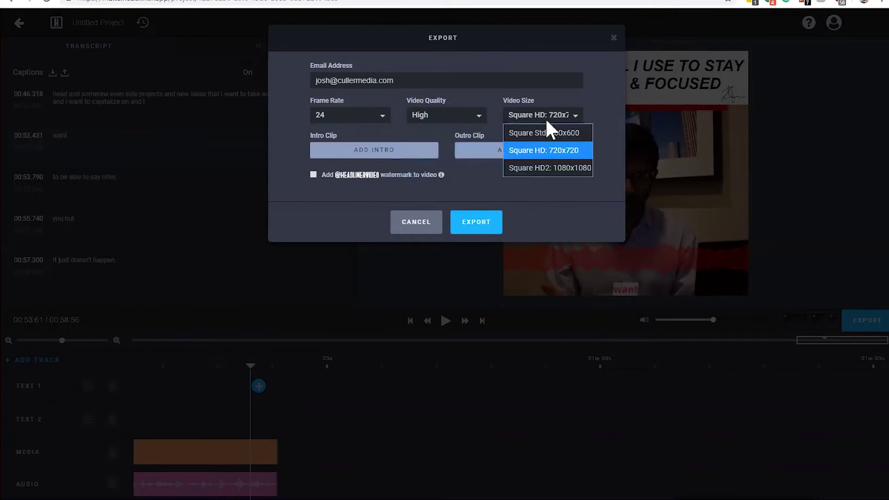
{"action": "left_click", "coordinate": [549, 169]}
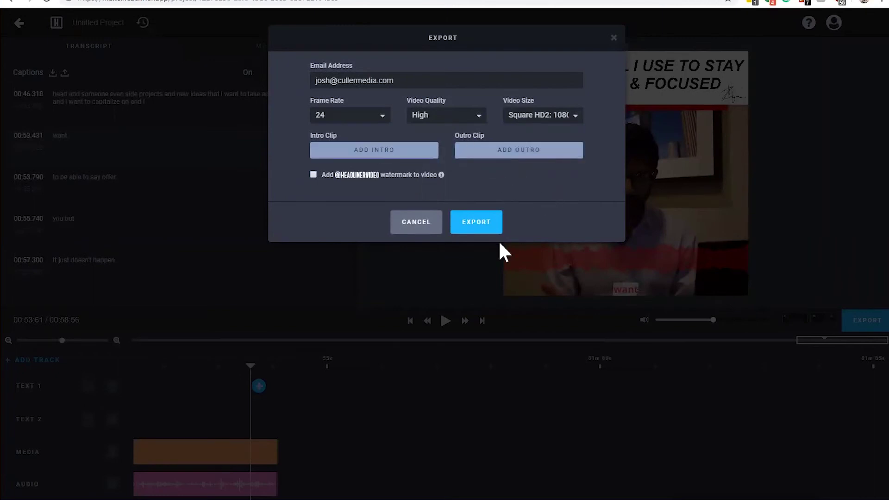
{"action": "left_click", "coordinate": [464, 229]}
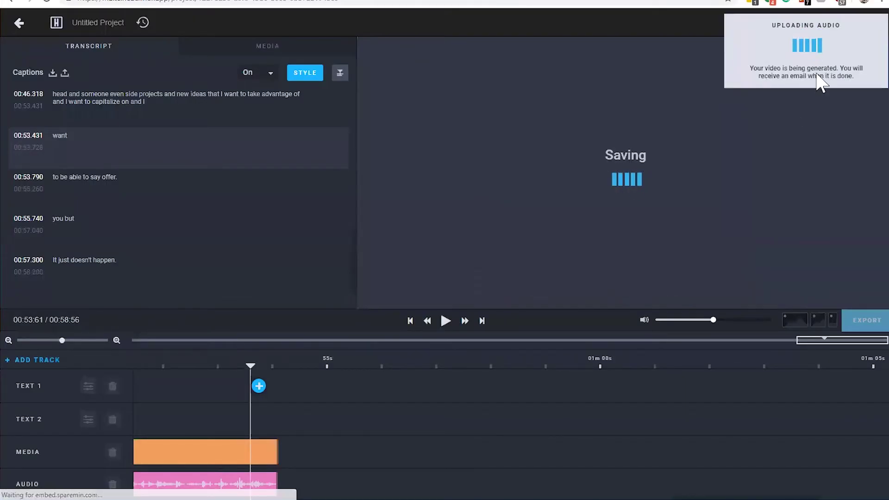